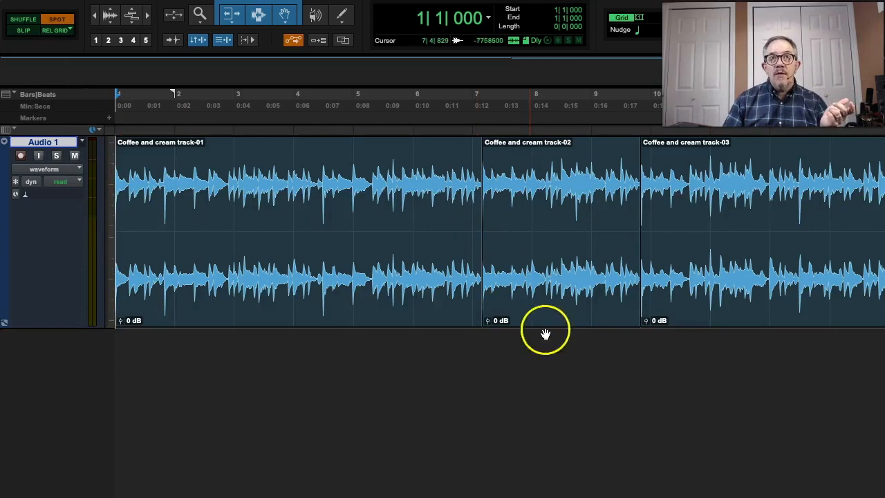
Spot the Coffee and cream track-02 clip to its original time stamp, and undo the move.
{"action": "left_click", "coordinate": [555, 304]}
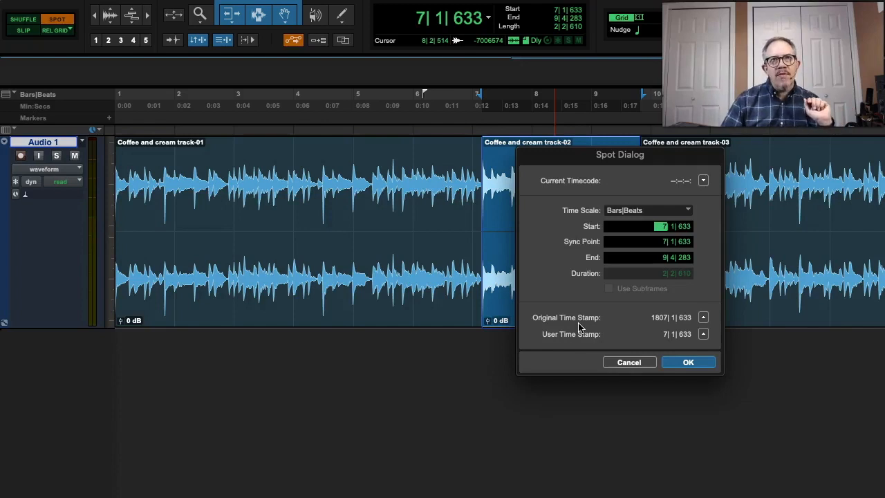
{"action": "left_click", "coordinate": [704, 318]}
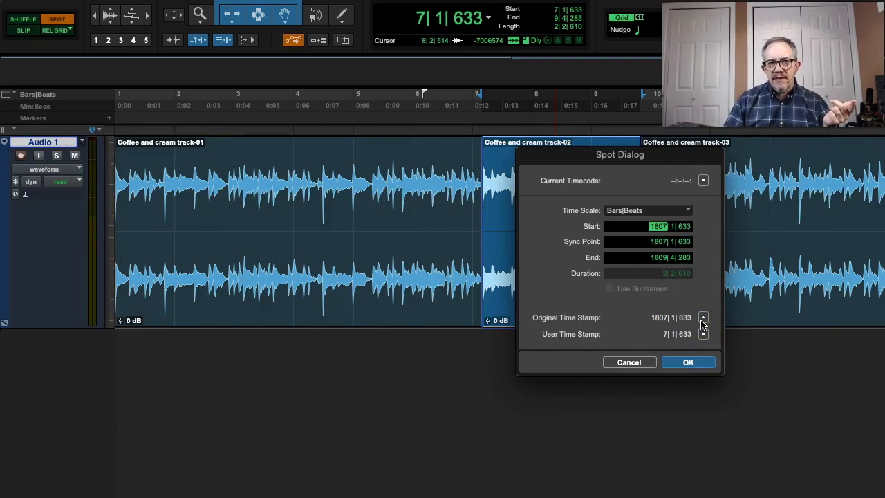
{"action": "left_click", "coordinate": [689, 362]}
{"action": "left_click", "coordinate": [605, 278]}
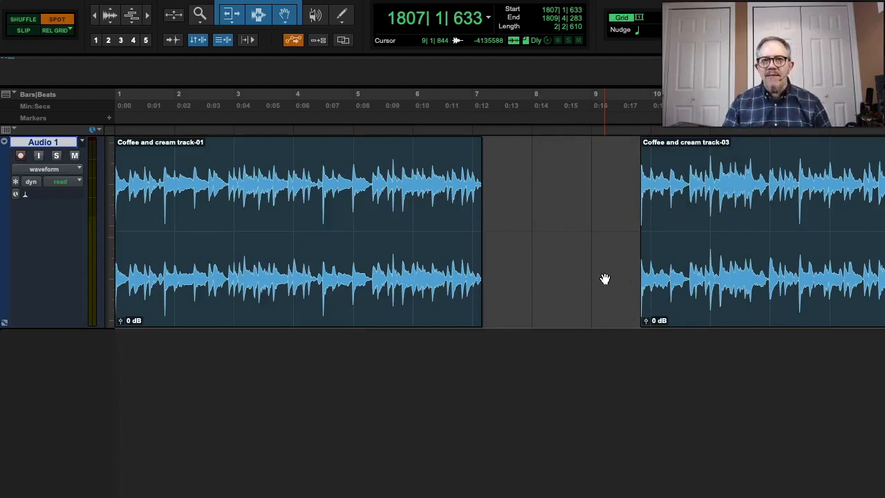
{"action": "key", "text": "ctrl+z"}
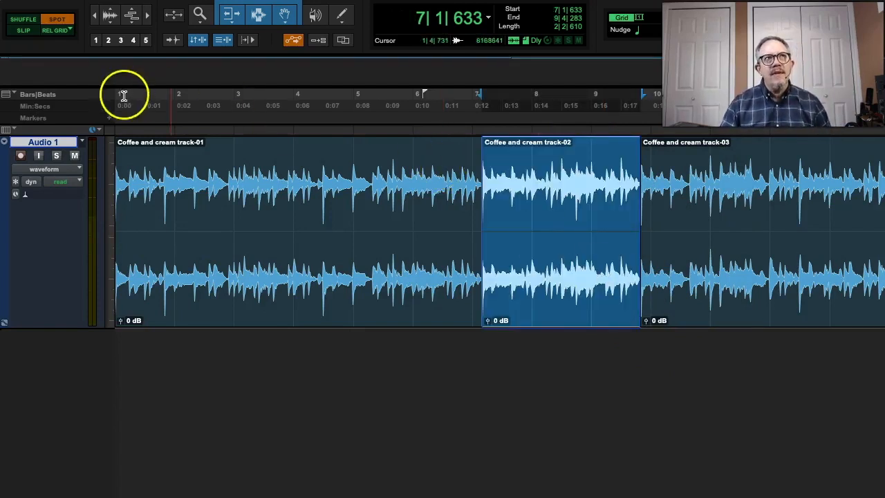
Switch to Slip mode and select a free range within the Coffee and cream track-01 clip.
{"action": "left_click", "coordinate": [25, 32]}
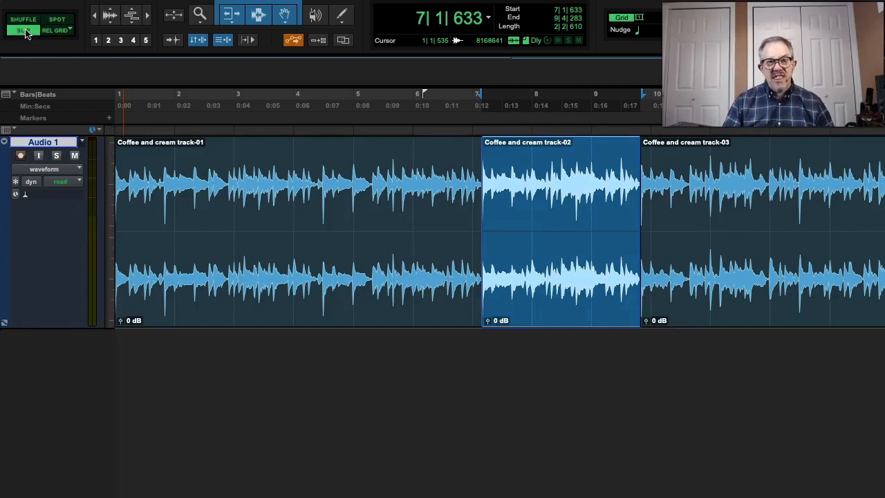
{"action": "left_click", "coordinate": [349, 220]}
{"action": "left_click_drag", "start_coordinate": [350, 220], "coordinate": [433, 217]}
Slide the Coffee and cream track-02 clip slightly earlier on the timeline, and undo the move.
{"action": "double_click", "coordinate": [531, 247]}
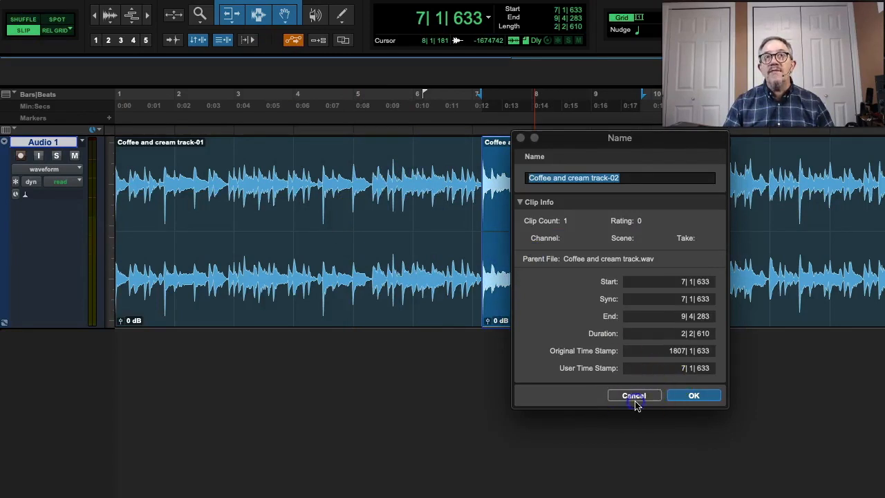
{"action": "left_click", "coordinate": [637, 395]}
{"action": "left_click_drag", "start_coordinate": [559, 275], "coordinate": [533, 278]}
{"action": "key", "text": "super+z"}
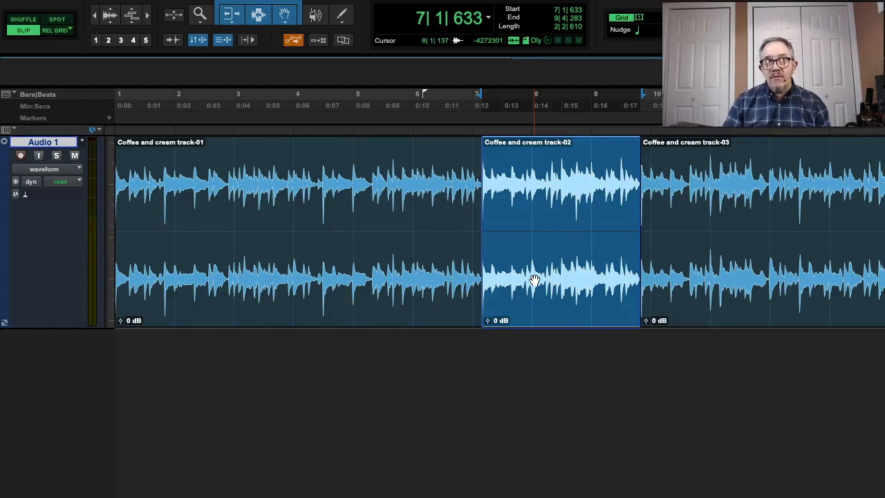
Switch to absolute Grid mode and select from 4|1|000 to 7|1|000 in the Coffee and cream track-01 clip.
{"action": "key", "text": "F4"}
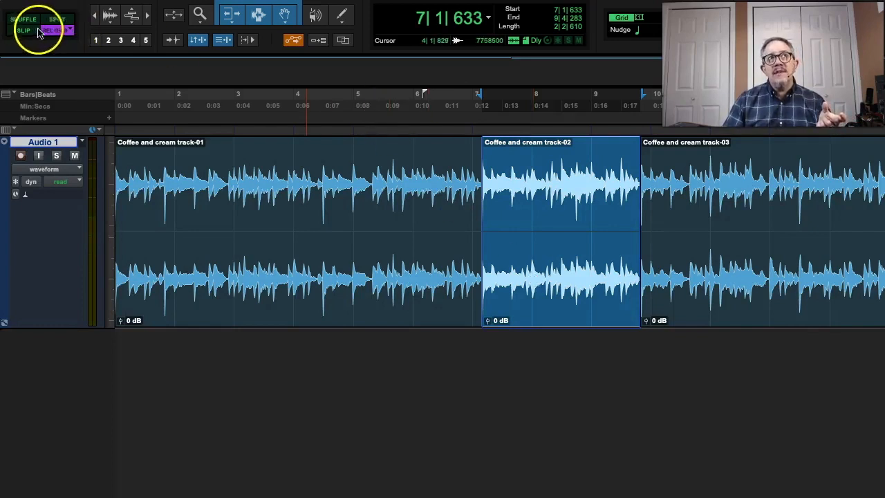
{"action": "left_click", "coordinate": [70, 32]}
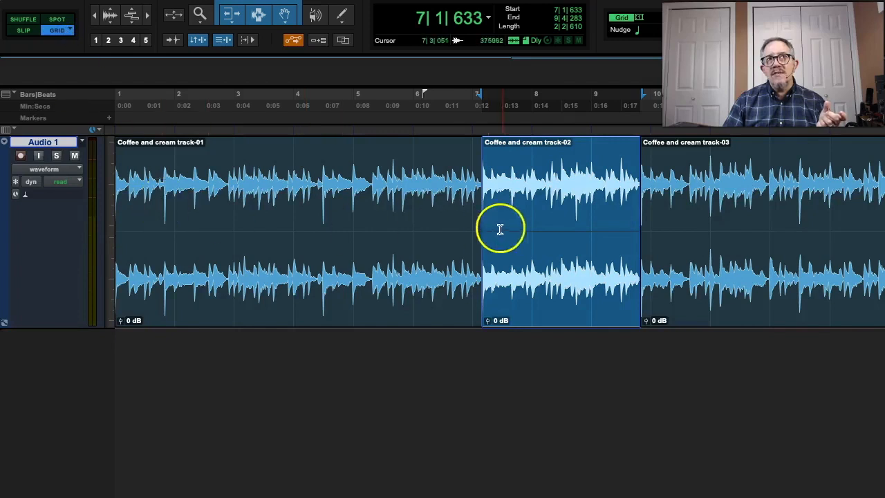
{"action": "left_click_drag", "start_coordinate": [296, 215], "coordinate": [468, 209]}
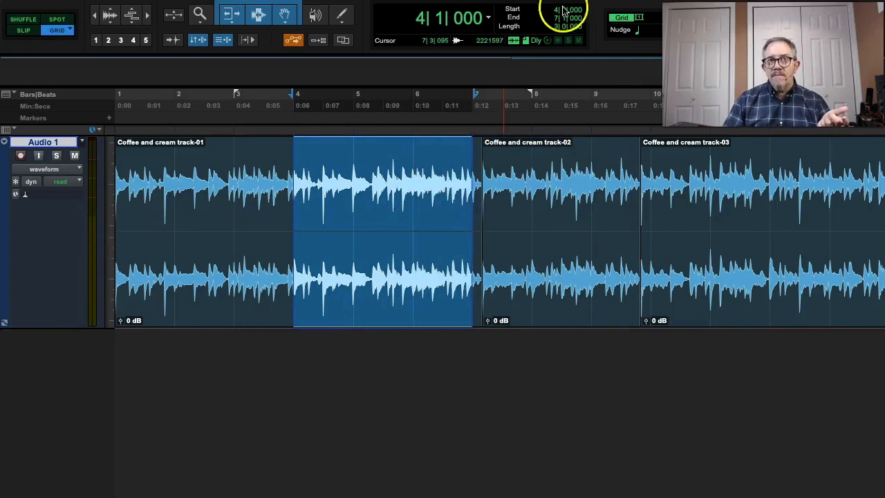
Set the grid value to a 1/2 note and select from 6|3|000 to 8|1|000 on Audio 1.
{"action": "left_click", "coordinate": [638, 19]}
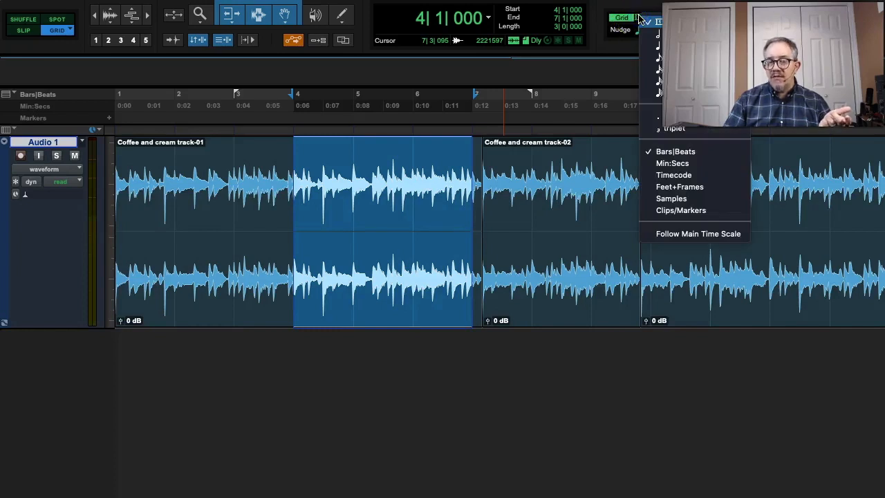
{"action": "left_click", "coordinate": [648, 33]}
{"action": "left_click", "coordinate": [520, 195]}
{"action": "left_click_drag", "start_coordinate": [520, 195], "coordinate": [453, 200]}
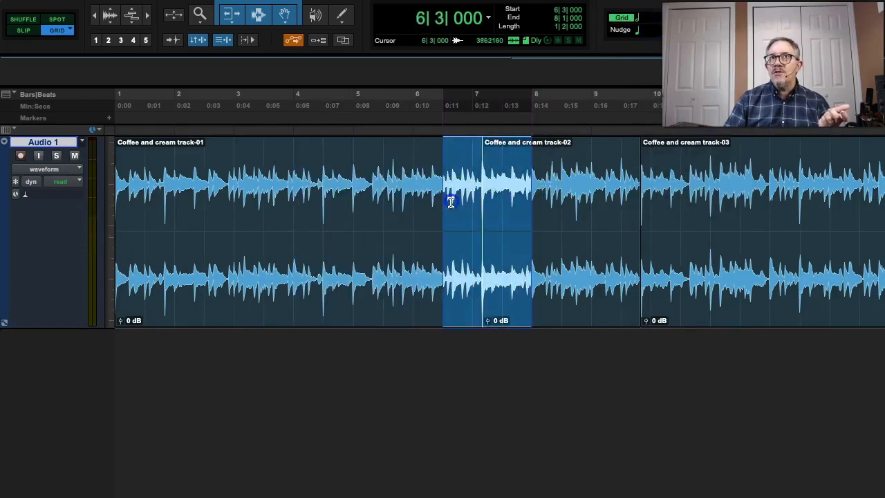
Set the grid value to a 1/32 note and select from 5|3|840 to 5|4|120 on Audio 1.
{"action": "left_click", "coordinate": [638, 20]}
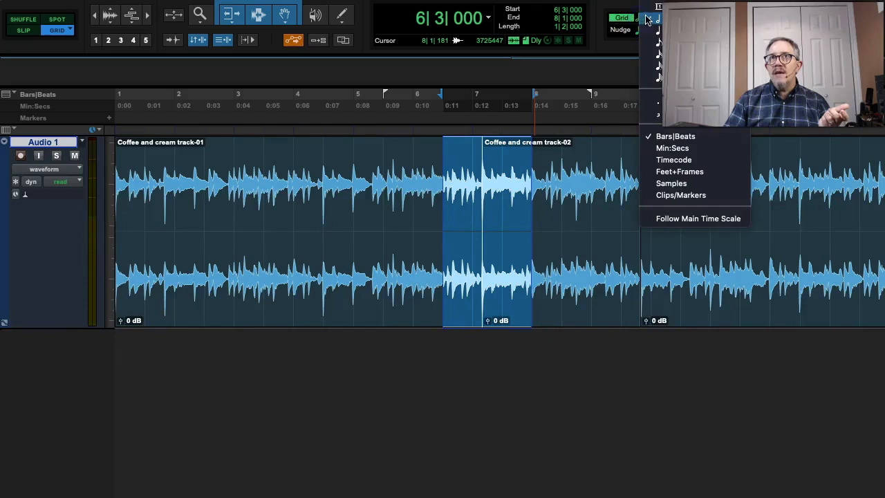
{"action": "left_click", "coordinate": [652, 58]}
{"action": "left_click_drag", "start_coordinate": [396, 229], "coordinate": [400, 229]}
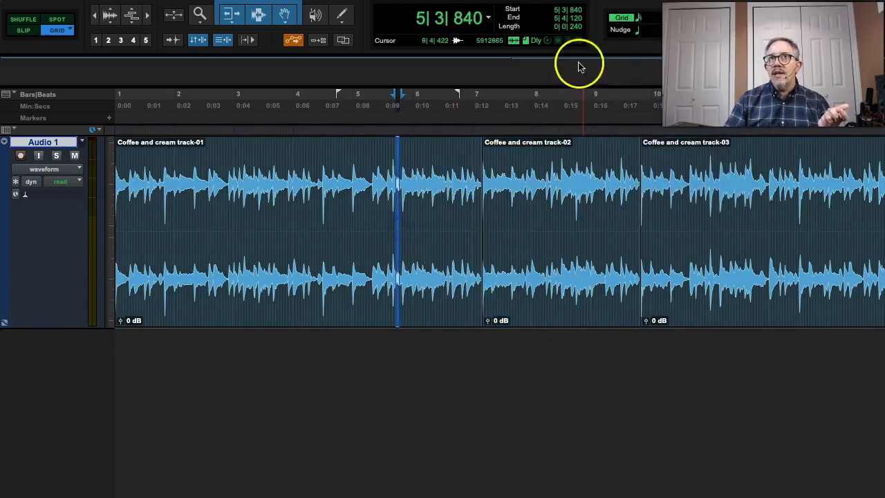
Set the grid value to 1 bar and select from 5|1|000 to 6|1|000 on Audio 1.
{"action": "left_click", "coordinate": [637, 20]}
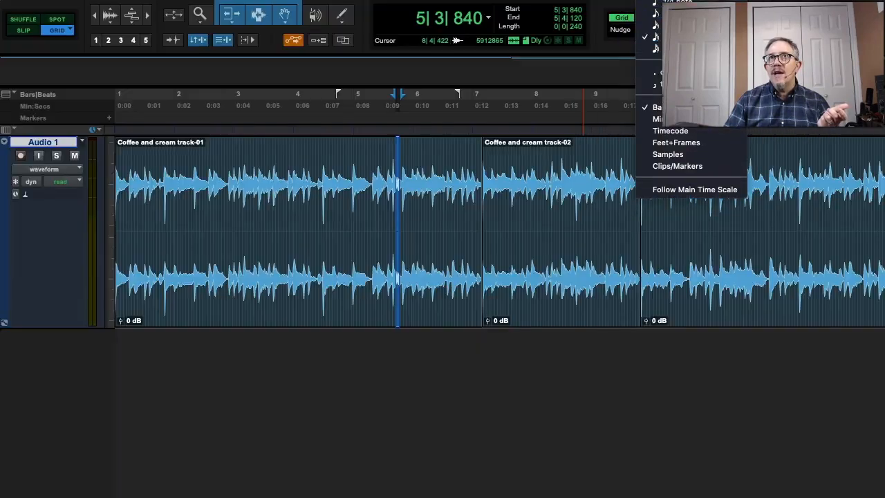
{"action": "left_click", "coordinate": [667, 1]}
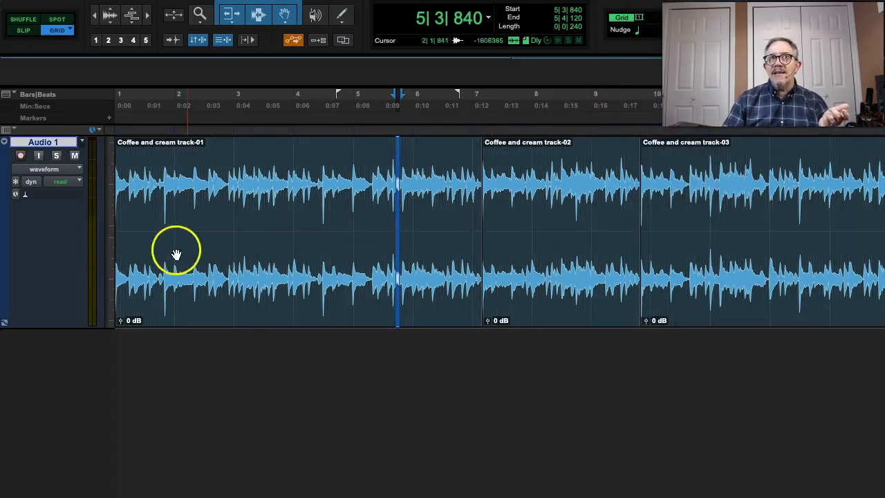
{"action": "left_click", "coordinate": [352, 214]}
{"action": "left_click_drag", "start_coordinate": [351, 213], "coordinate": [408, 214]}
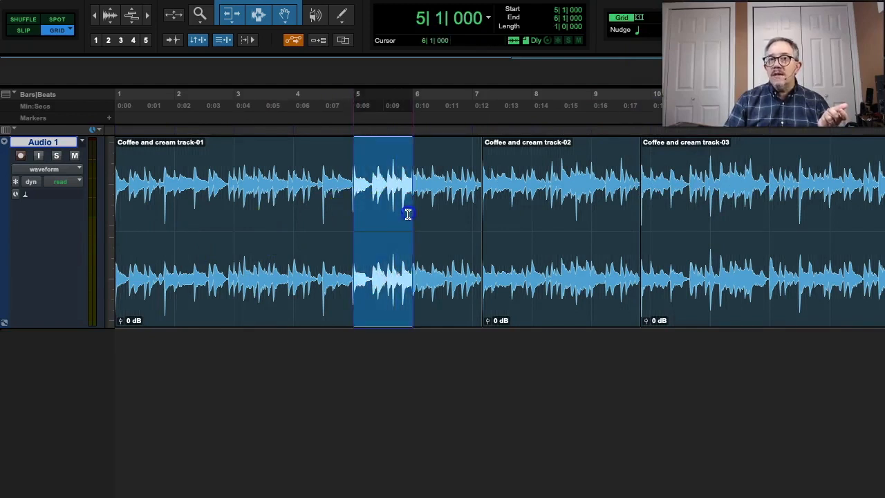
Try moving the Coffee and cream track-02 clip later and earlier along the one-bar grid, undoing each move.
{"action": "left_click", "coordinate": [583, 316]}
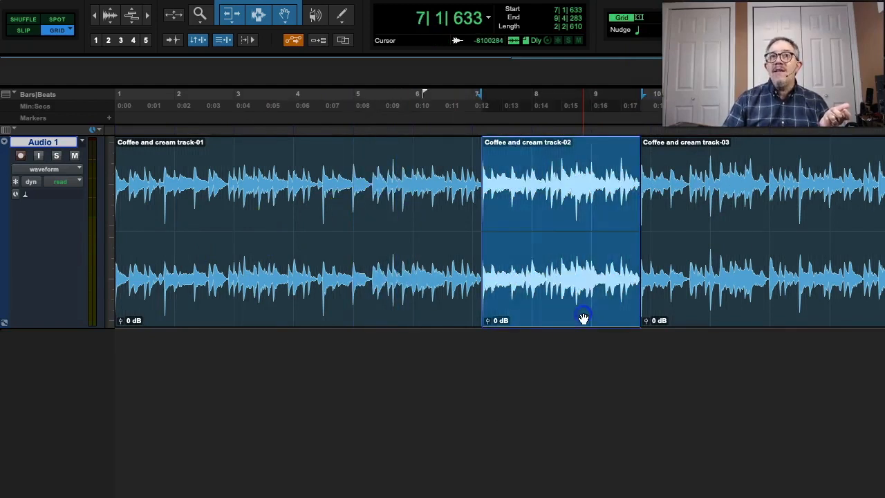
{"action": "double_click", "coordinate": [555, 313]}
{"action": "left_click", "coordinate": [630, 396]}
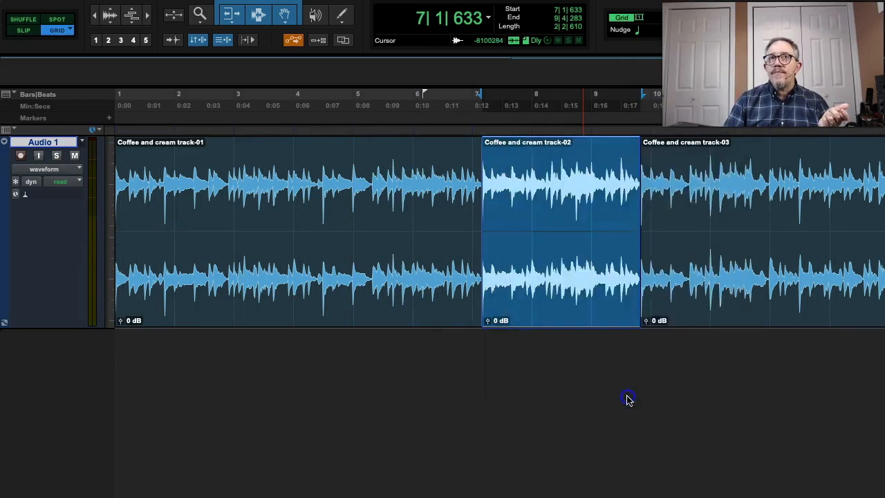
{"action": "left_click_drag", "start_coordinate": [524, 306], "coordinate": [549, 307]}
{"action": "key", "text": "ctrl+z"}
{"action": "left_click_drag", "start_coordinate": [529, 277], "coordinate": [419, 284]}
{"action": "key", "text": "ctrl+z"}
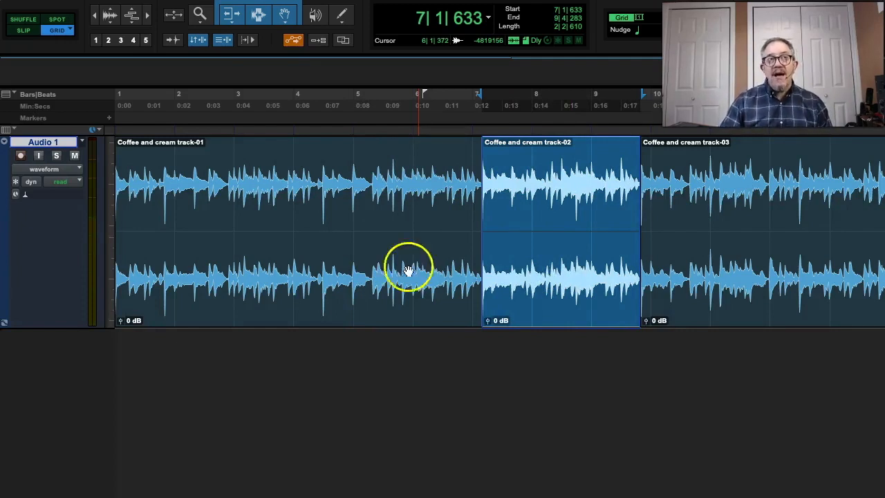
Move the Coffee and cream track-02 clip one bar earlier in Relative Grid mode, and undo the move.
{"action": "left_click", "coordinate": [69, 31]}
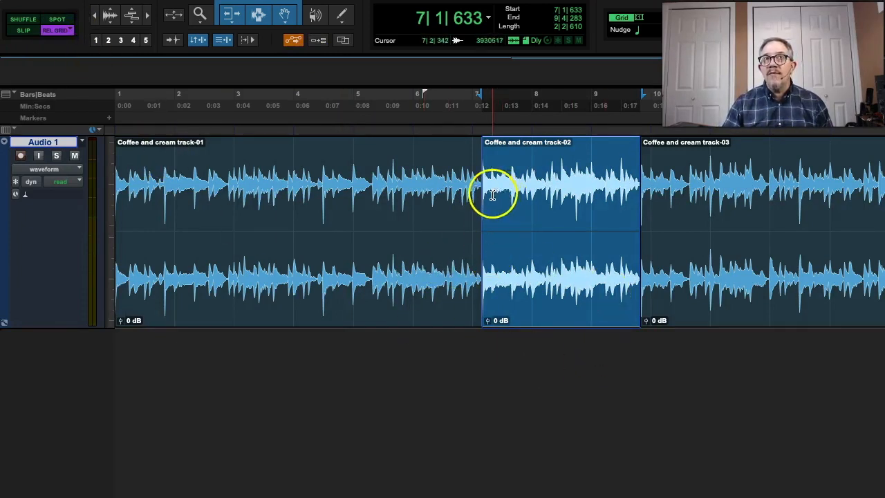
{"action": "left_click_drag", "start_coordinate": [535, 316], "coordinate": [474, 314]}
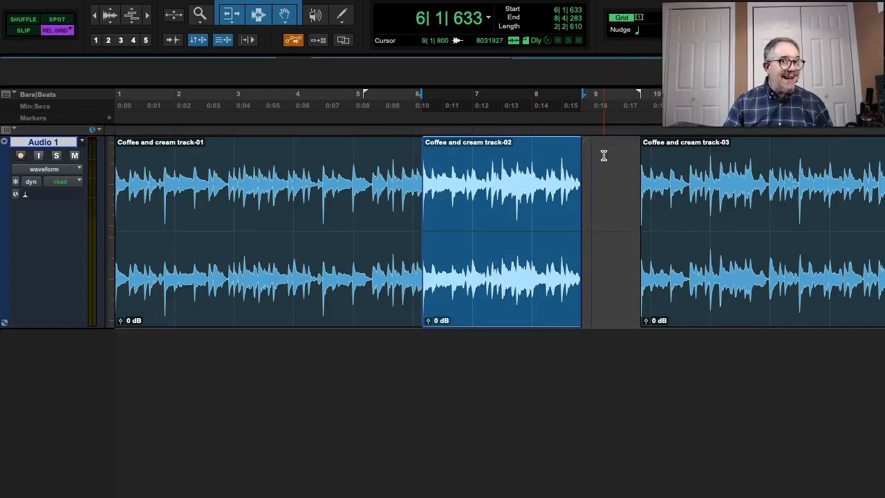
{"action": "left_click_drag", "start_coordinate": [232, 198], "coordinate": [347, 198]}
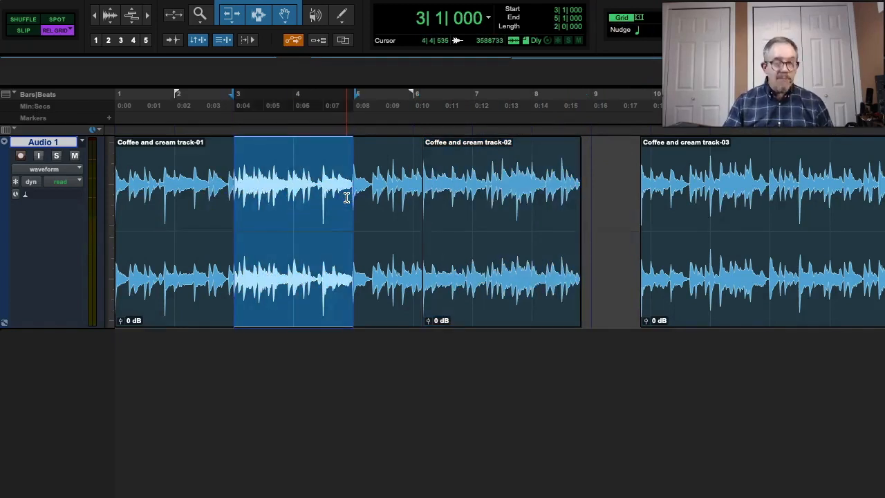
{"action": "key", "text": "super+z"}
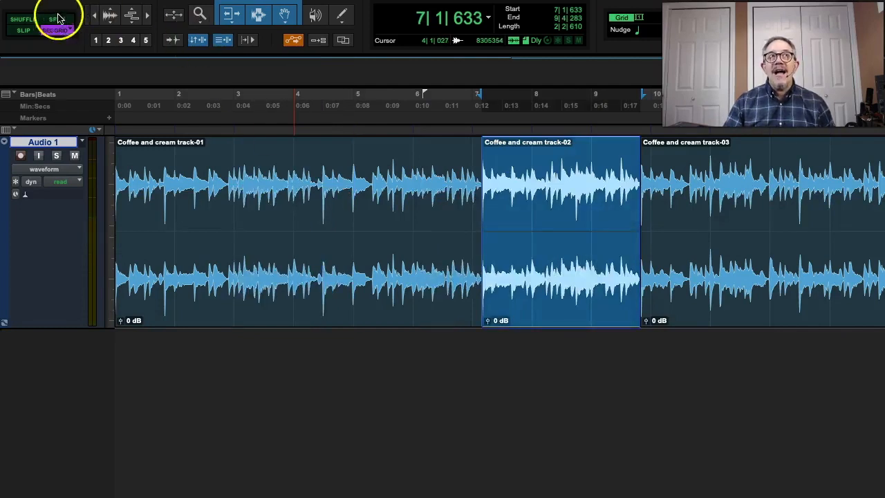
Switch to Shuffle mode and split the Coffee and cream track-02 clip at 8|2|158 and 8|4|913.
{"action": "left_click", "coordinate": [25, 21]}
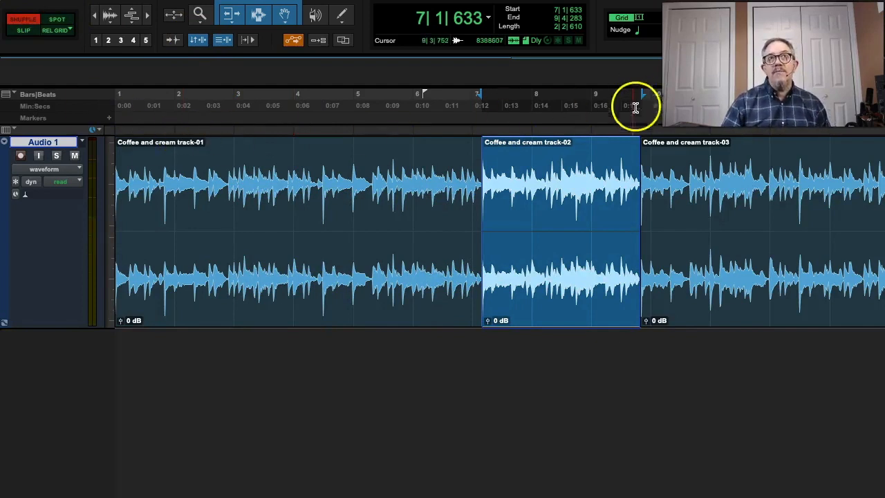
{"action": "left_click", "coordinate": [549, 179]}
{"action": "key", "text": "super+e"}
{"action": "left_click", "coordinate": [588, 184]}
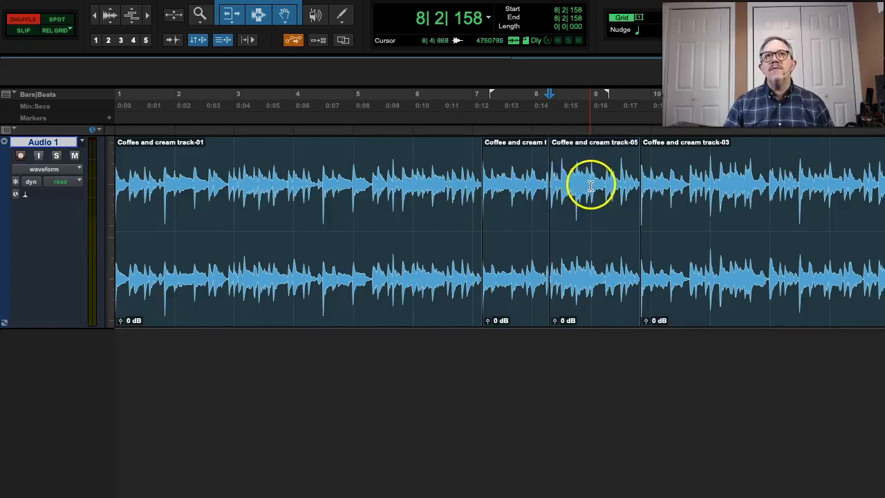
{"action": "key", "text": "super+e"}
Colour the middle piece of the split Coffee and cream track-02 clip red with the Color Palette.
{"action": "left_click", "coordinate": [569, 282]}
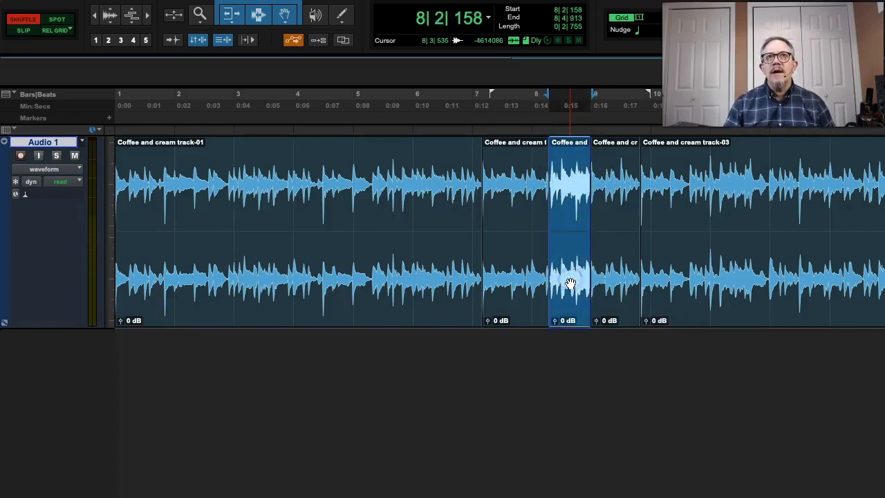
{"action": "right_click", "coordinate": [569, 282]}
{"action": "left_click", "coordinate": [514, 276]}
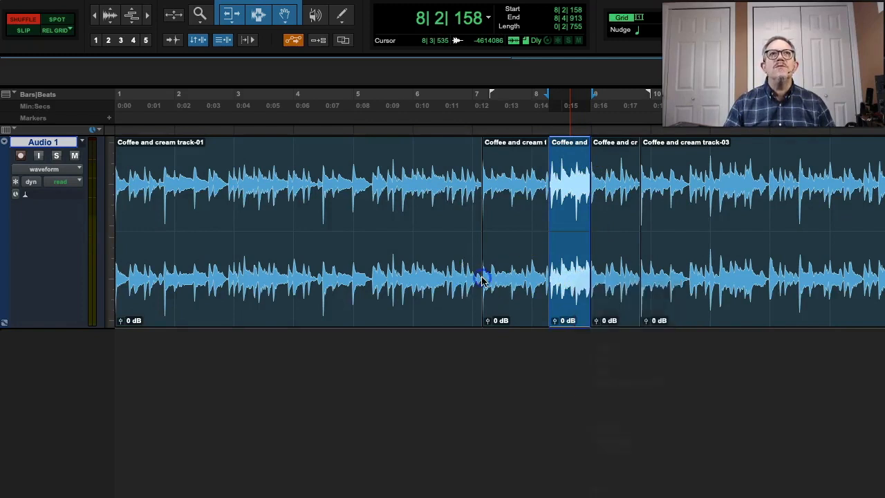
{"action": "left_click", "coordinate": [401, 0]}
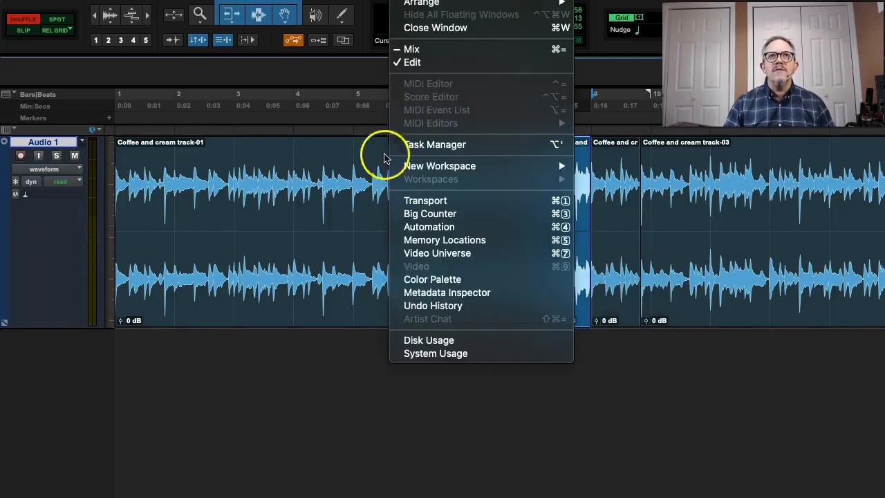
{"action": "left_click", "coordinate": [433, 279]}
{"action": "left_click", "coordinate": [790, 305]}
{"action": "left_click", "coordinate": [673, 268]}
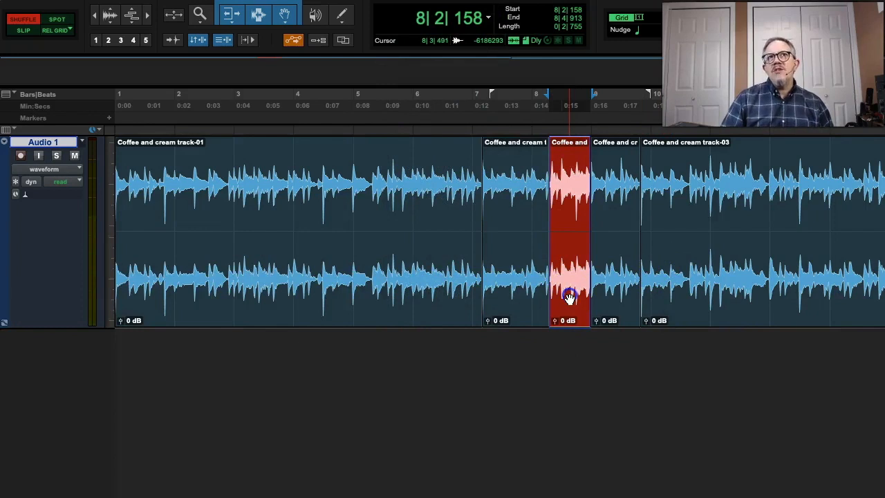
Reorder the red clip after and before its neighbouring pieces, and nudge it back between them.
{"action": "left_click_drag", "start_coordinate": [569, 297], "coordinate": [625, 290]}
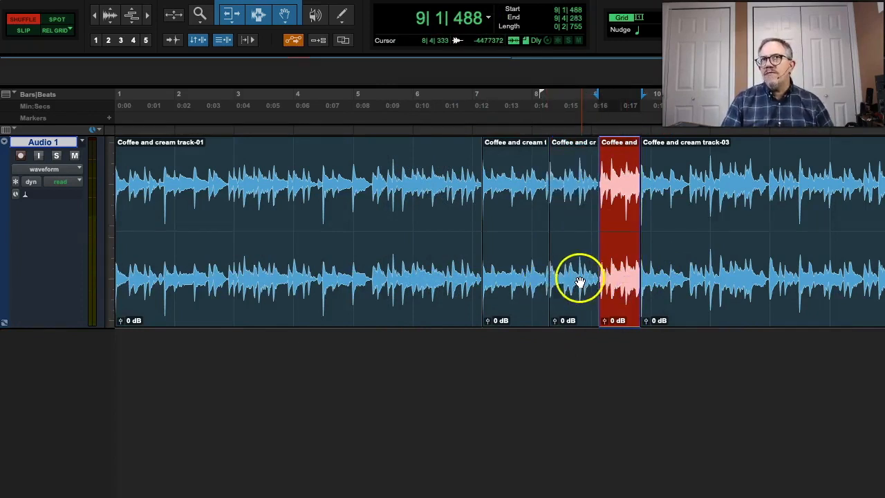
{"action": "left_click_drag", "start_coordinate": [594, 278], "coordinate": [476, 286]}
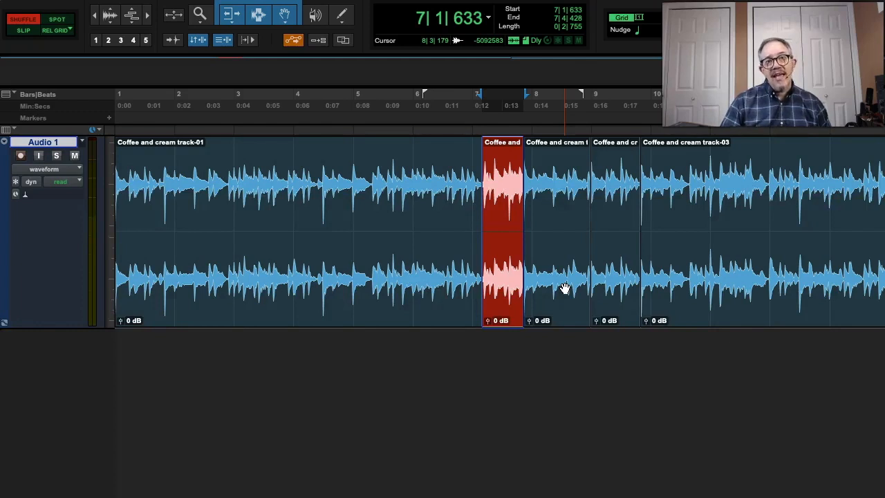
{"action": "key", "text": "KP_Add"}
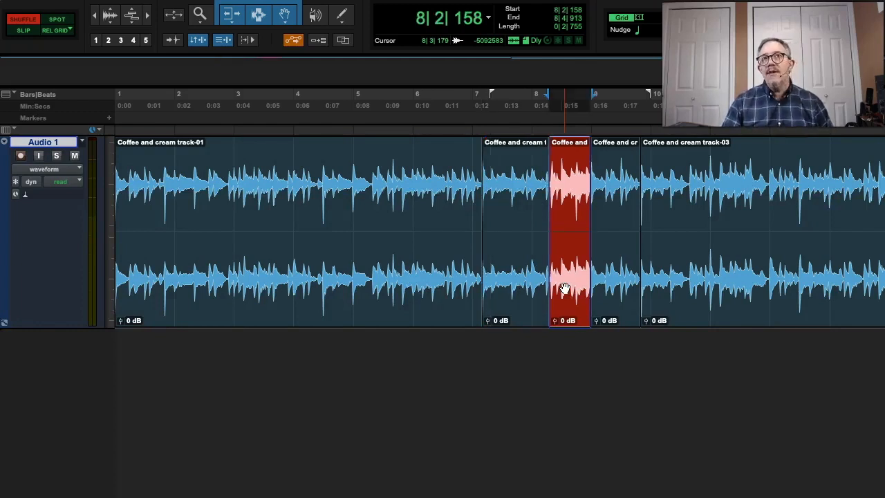
{"action": "key", "text": "KP_Add"}
{"action": "key", "text": "KP_Subtract"}
Delete the red clip in Shuffle mode so the following clips close the gap.
{"action": "left_click", "coordinate": [564, 288]}
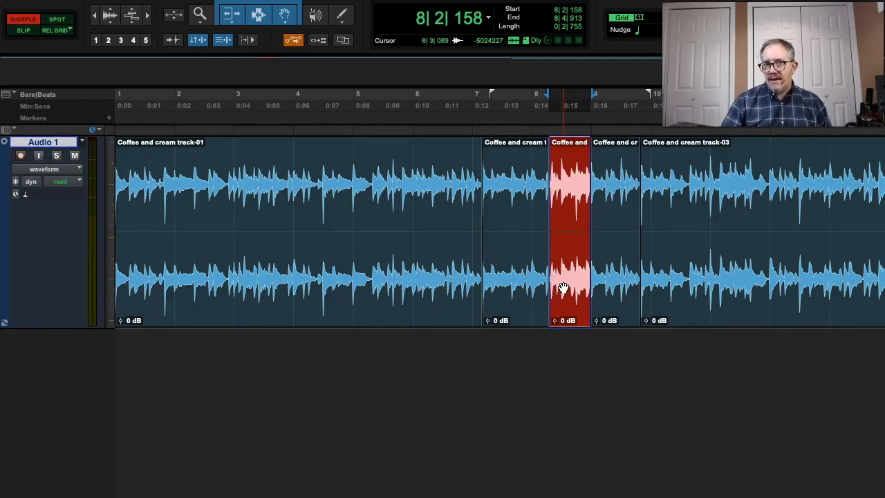
{"action": "key", "text": "Delete"}
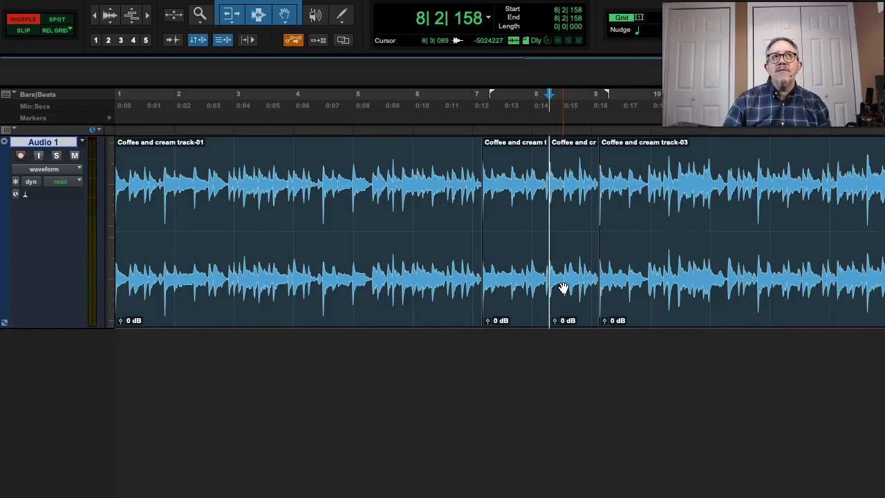
Cycle through Spot and Shuffle to Slip mode and trim the end of the clip starting at 8|2|158 back to 8|4|333.
{"action": "key", "text": "F2"}
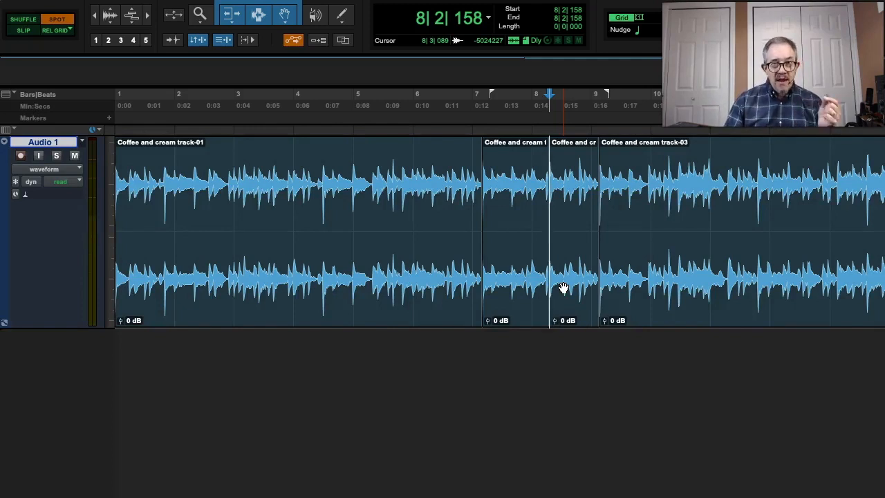
{"action": "key", "text": "F1"}
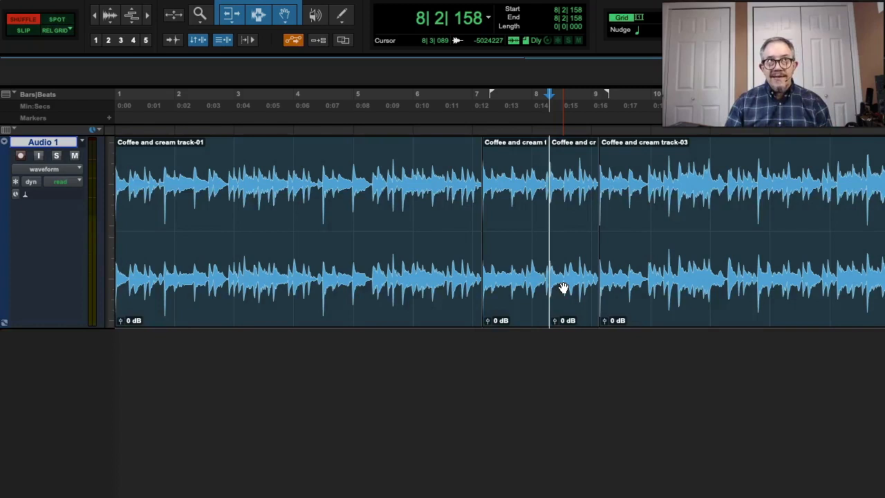
{"action": "key", "text": "F3"}
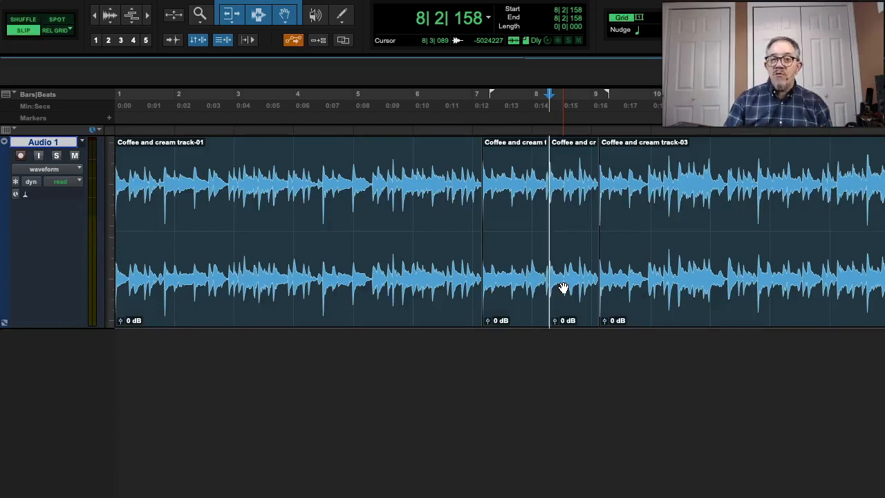
{"action": "left_click", "coordinate": [563, 289]}
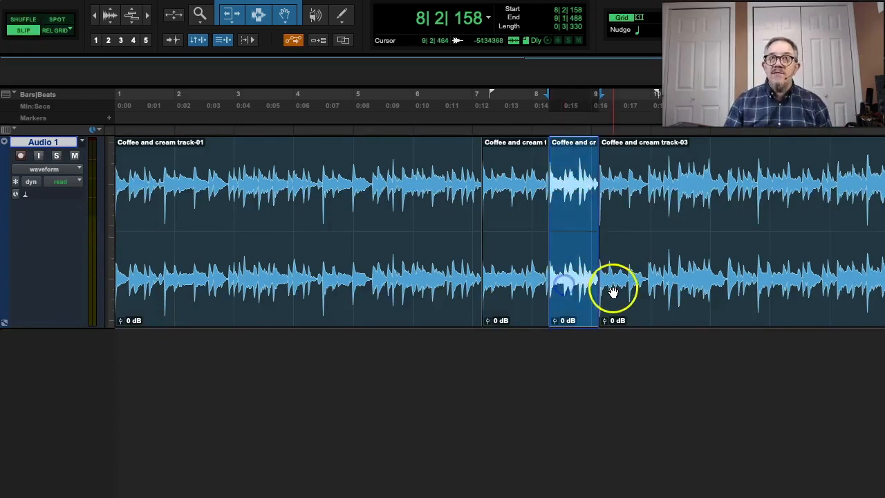
{"action": "left_click_drag", "start_coordinate": [597, 242], "coordinate": [580, 240]}
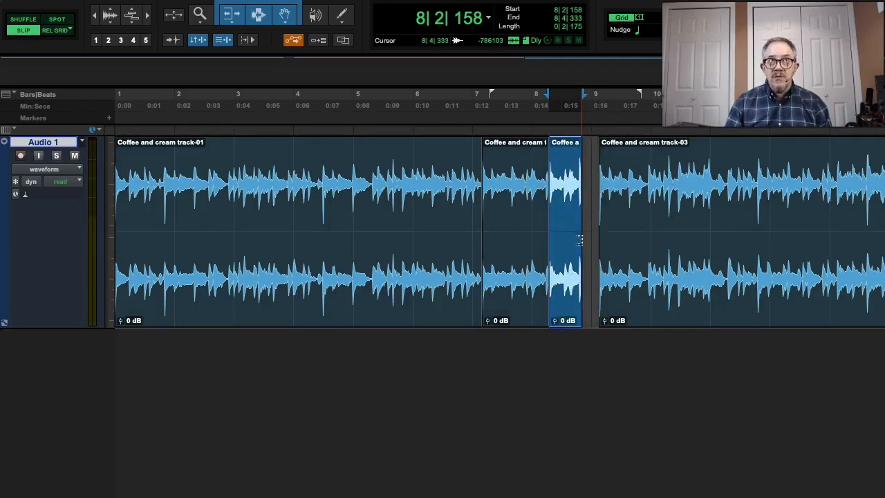
Switch to Relative Grid mode, undo the end trim, and delete the whole clip starting at 8|2|158.
{"action": "key", "text": "F4"}
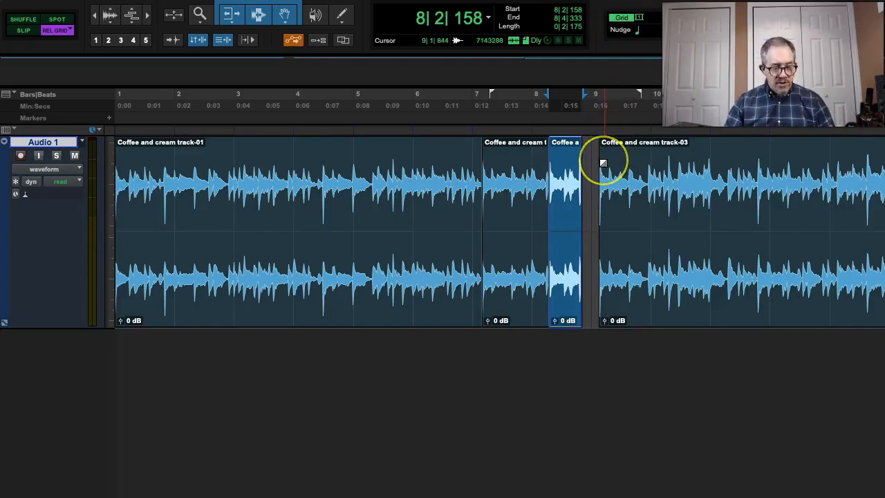
{"action": "key", "text": "super+z"}
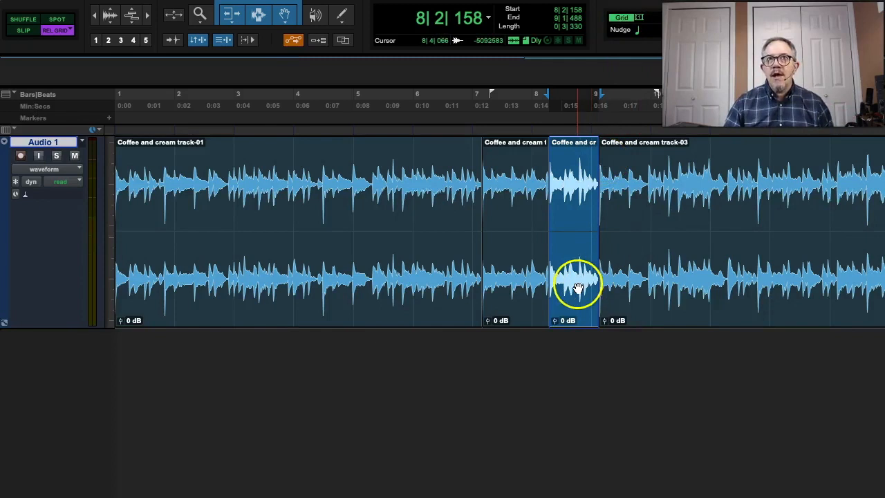
{"action": "key", "text": "Delete"}
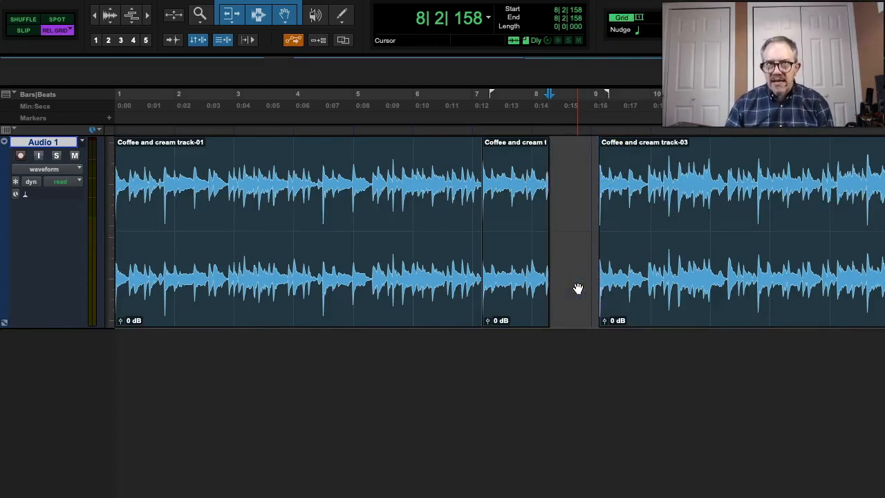
Switch to Shuffle mode, undo the clip deletion, and delete the same clip again so the following clips close the gap.
{"action": "left_click", "coordinate": [21, 22]}
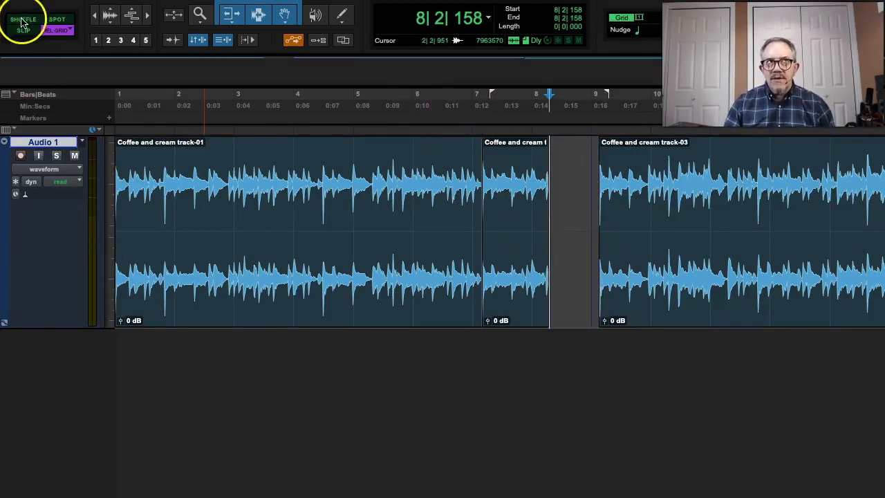
{"action": "key", "text": "ctrl+z"}
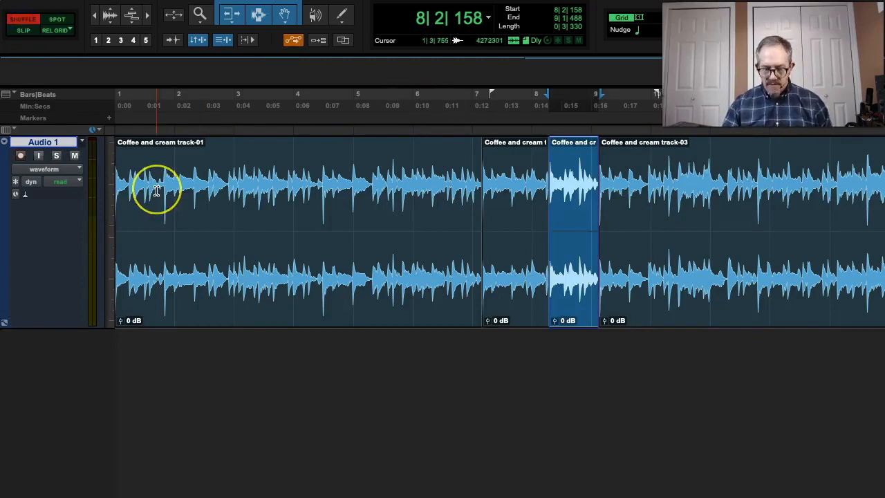
{"action": "key", "text": "Delete"}
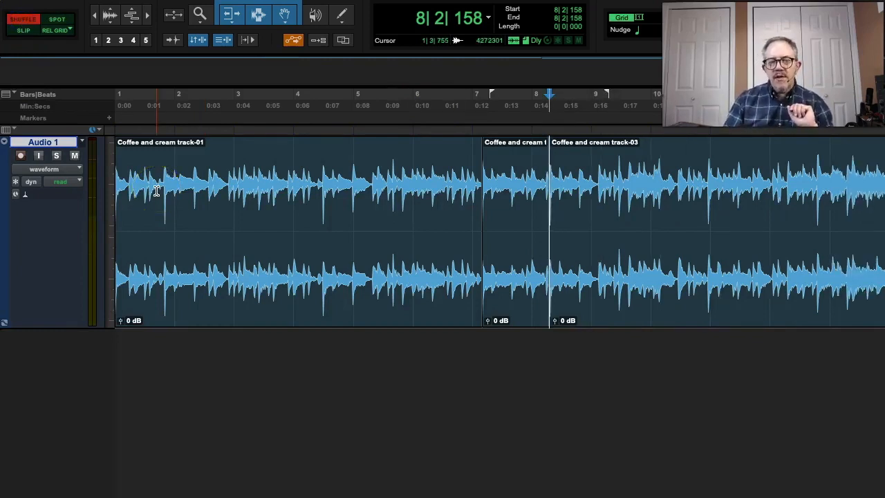